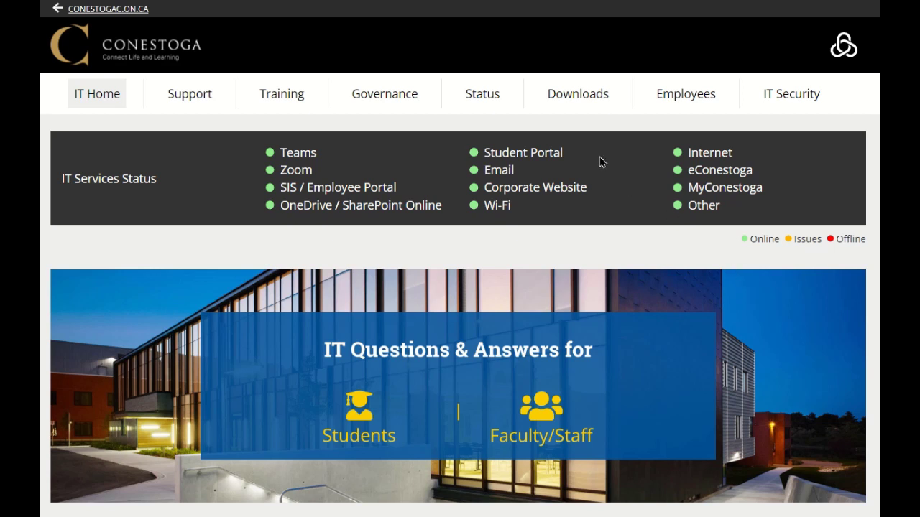
Step: Find Mentimeter under Conestoga IT Downloads and follow its conestogacollege link into Mentimeter
{"action": "left_click", "coordinate": [589, 100]}
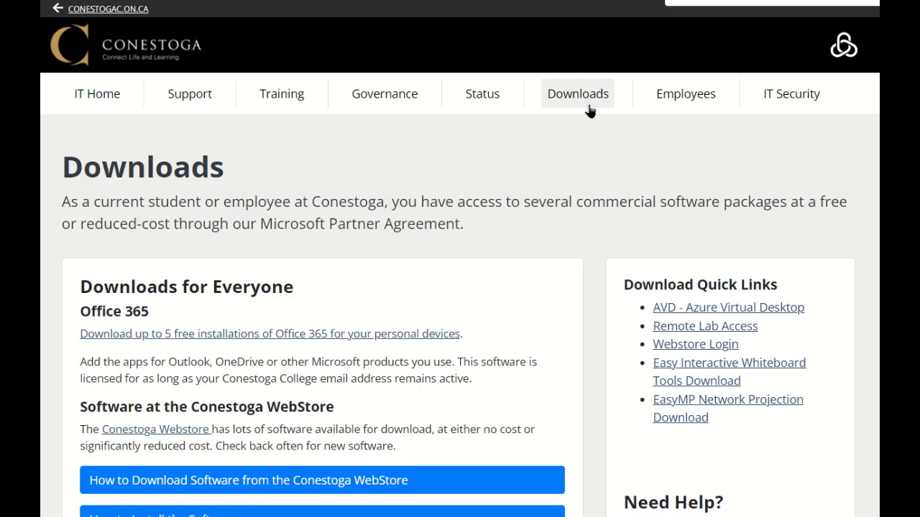
{"action": "type", "text": "Mentimeter"}
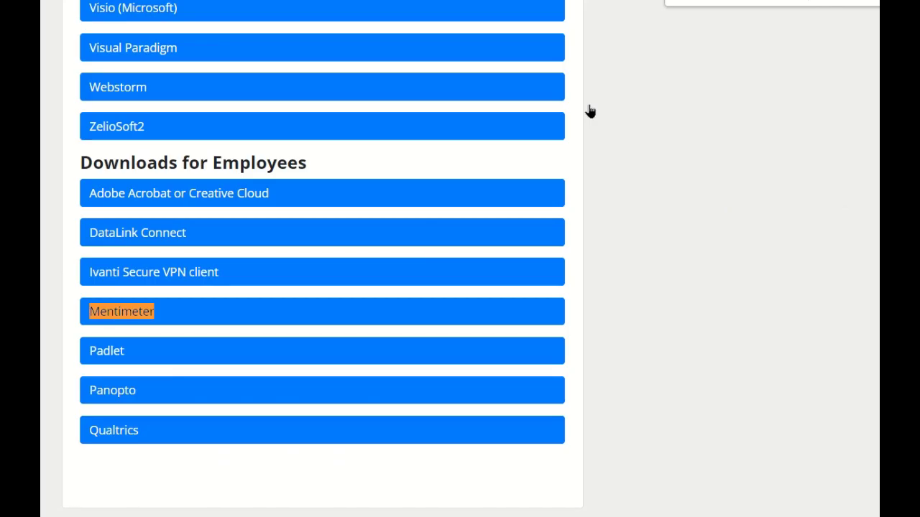
{"action": "left_click", "coordinate": [210, 319]}
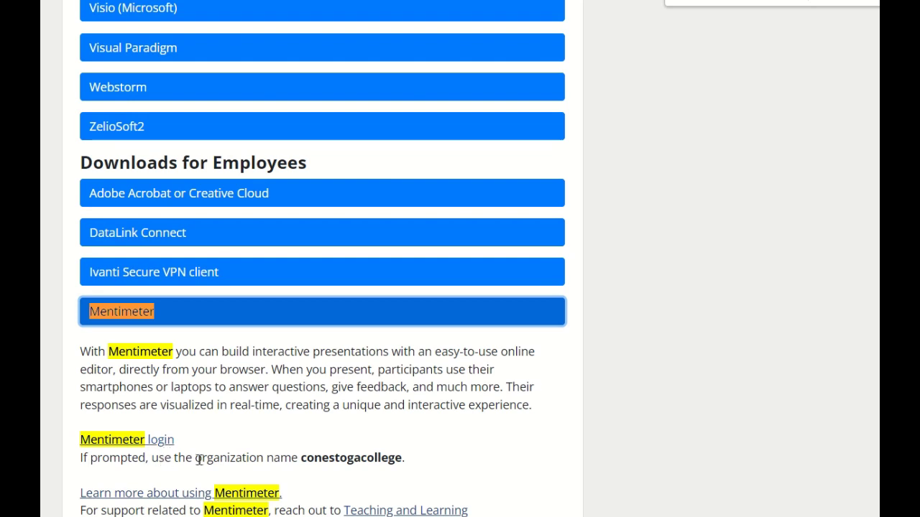
{"action": "left_click_drag", "start_coordinate": [301, 458], "coordinate": [413, 466]}
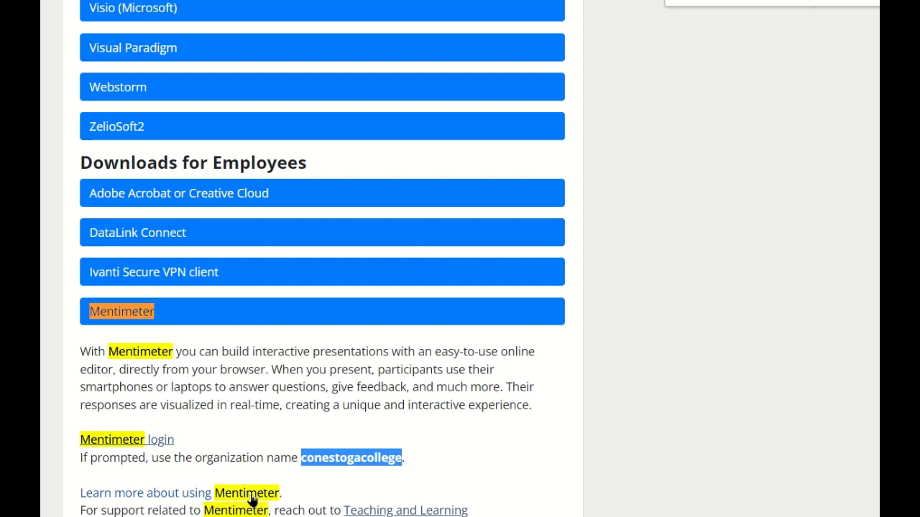
{"action": "left_click", "coordinate": [253, 498]}
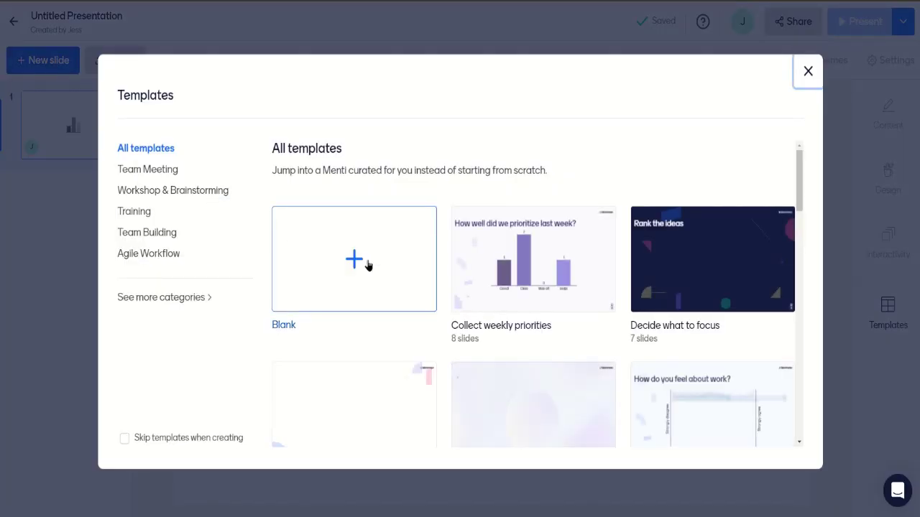
Step: Start a blank presentation and bring up the Quiz slide types in the new-slide menu
{"action": "left_click", "coordinate": [367, 264]}
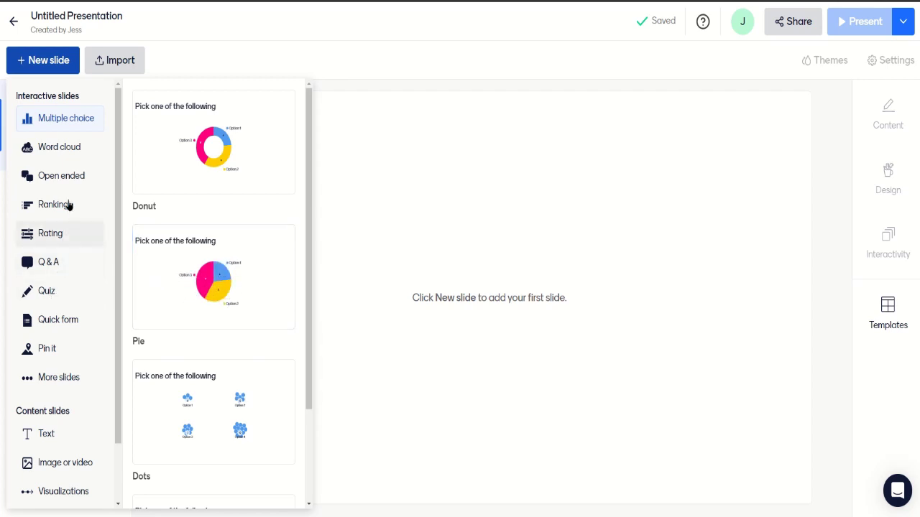
{"action": "left_click", "coordinate": [52, 292]}
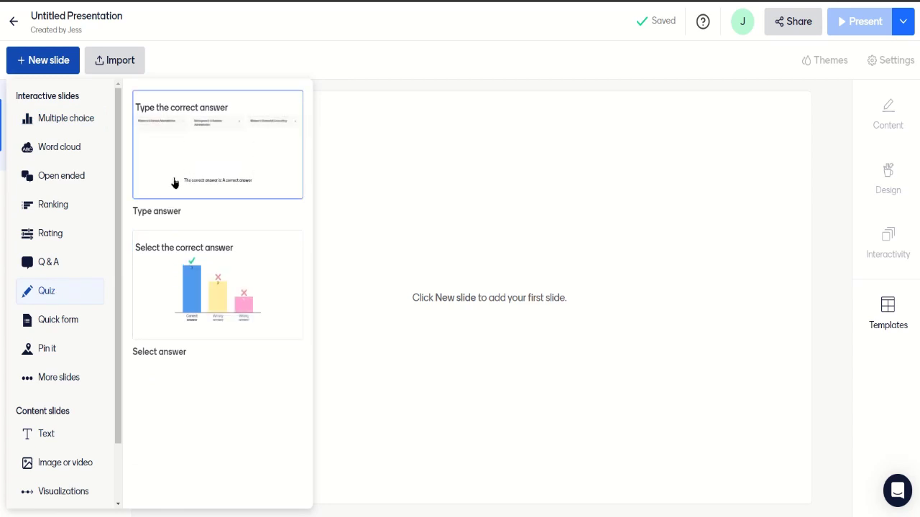
{"action": "left_click", "coordinate": [170, 272]}
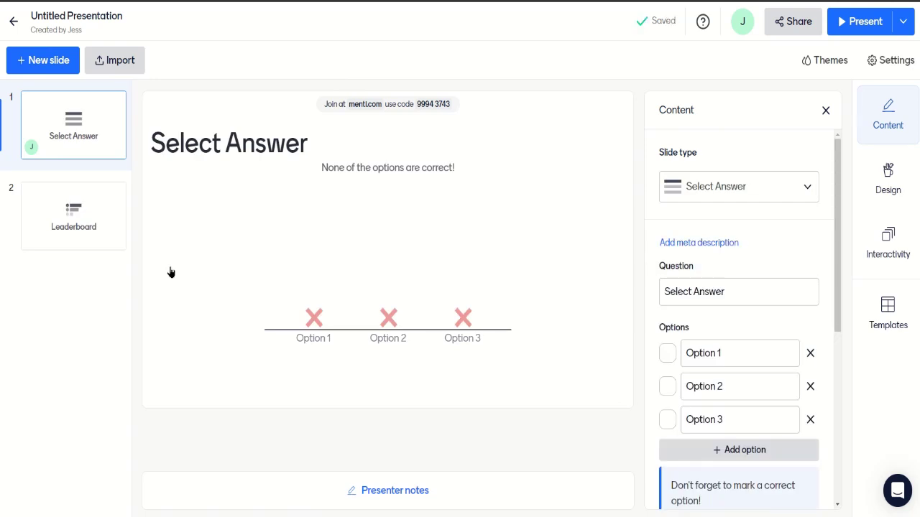
{"action": "left_click", "coordinate": [723, 287]}
{"action": "left_click", "coordinate": [760, 287]}
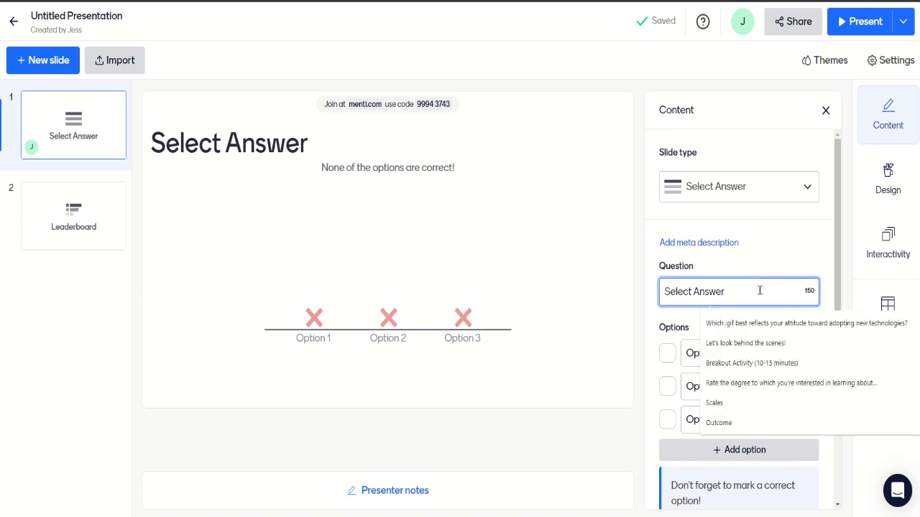
Step: Copy Kahoot's first poll question about internet enabled devices and return to Mentimeter's question field
{"action": "left_click", "coordinate": [782, 265]}
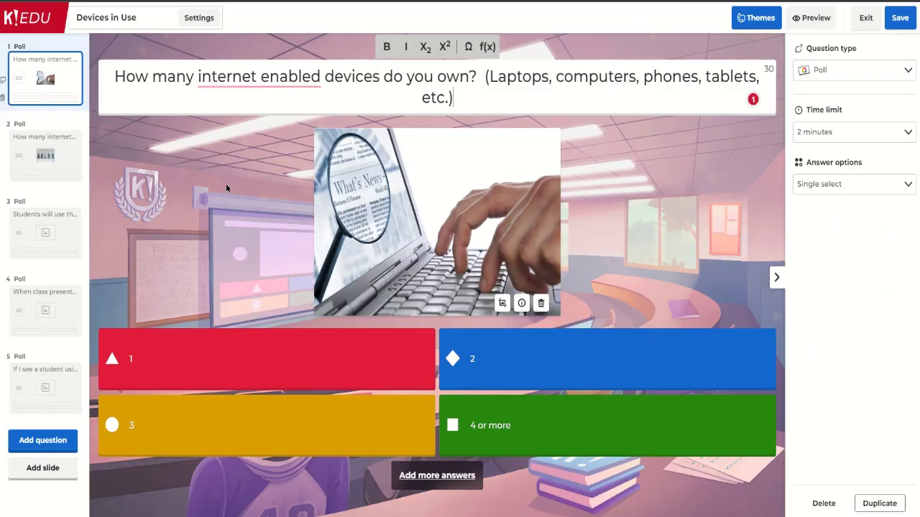
{"action": "triple_click", "coordinate": [355, 82]}
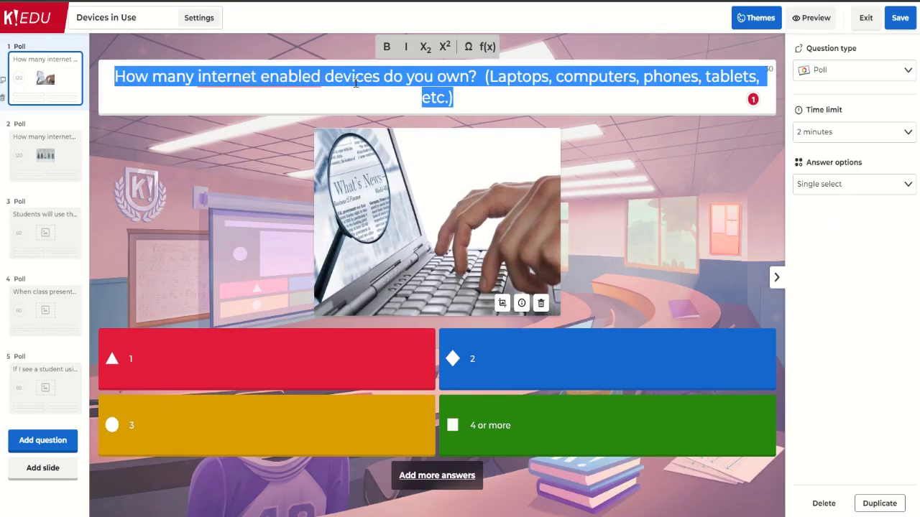
{"action": "right_click", "coordinate": [355, 82]}
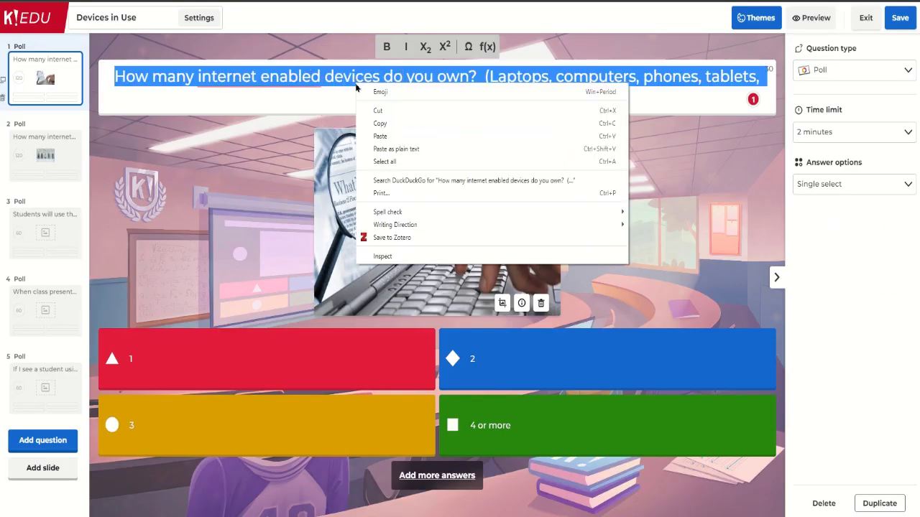
{"action": "left_click", "coordinate": [386, 125]}
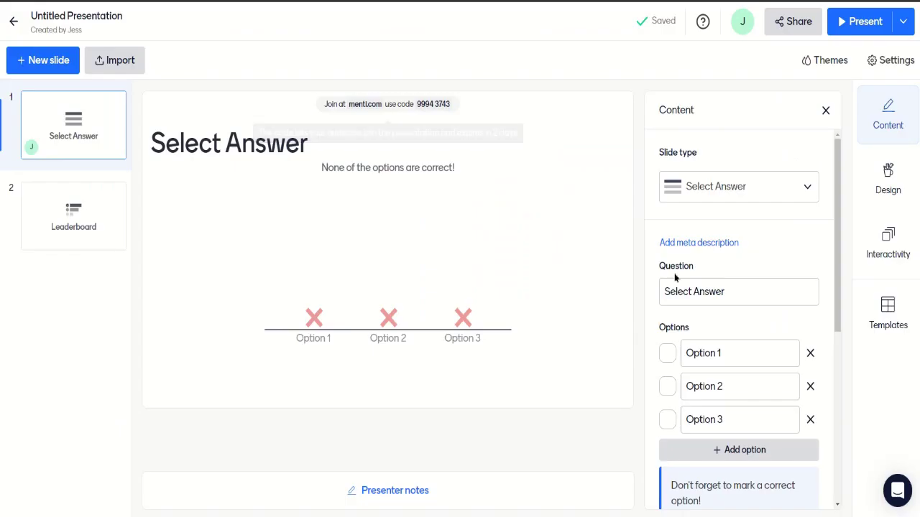
{"action": "left_click", "coordinate": [727, 291]}
Step: Paste the internet enabled devices question and enter answers 1, 2, 3 and 4 or more
{"action": "left_click", "coordinate": [728, 291]}
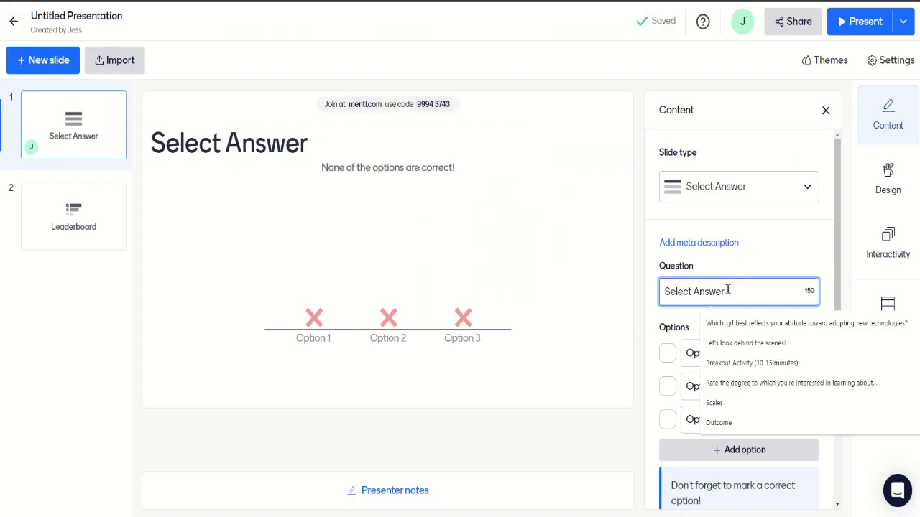
{"action": "key", "text": "ctrl+v"}
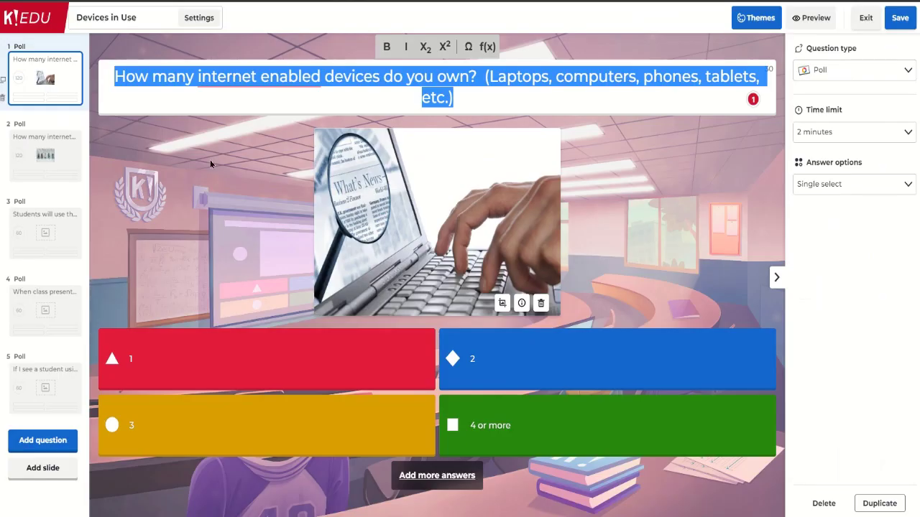
{"action": "left_click", "coordinate": [344, 361]}
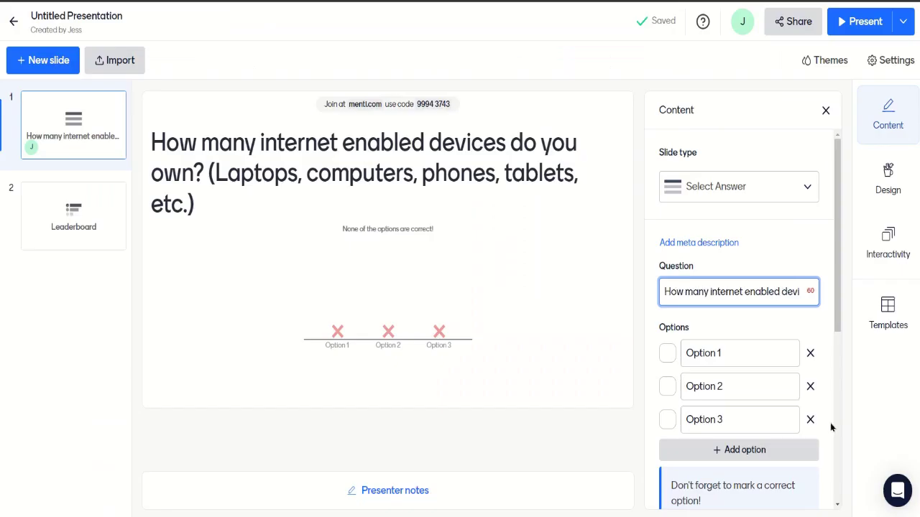
{"action": "left_click", "coordinate": [760, 358]}
{"action": "type", "text": "1"}
{"action": "key", "text": "Tab"}
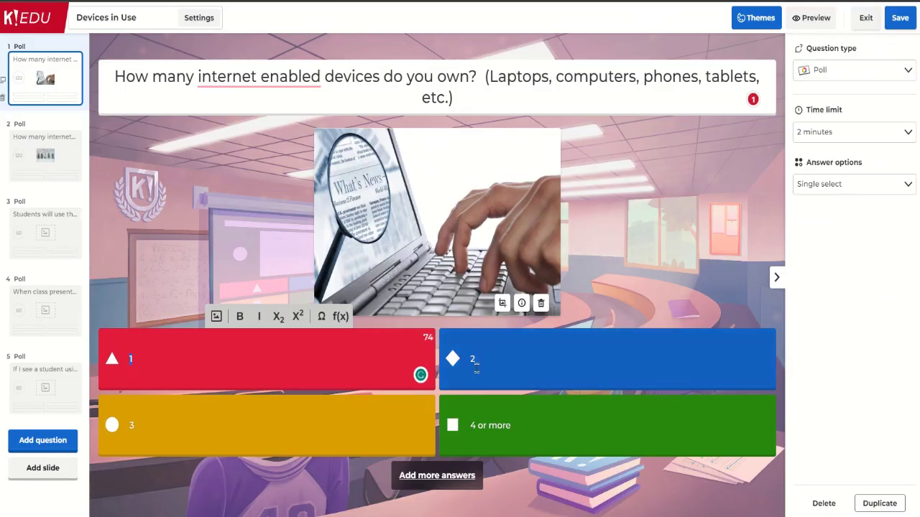
{"action": "left_click", "coordinate": [475, 364]}
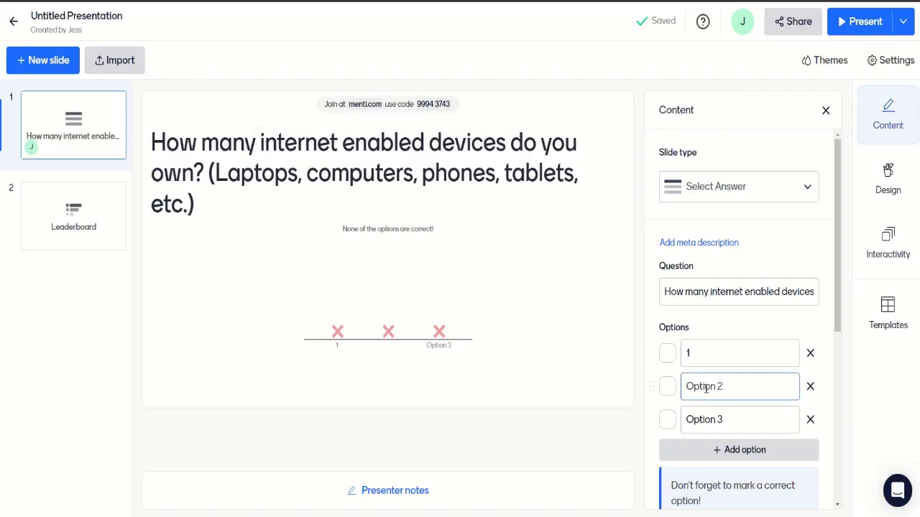
{"action": "left_click", "coordinate": [691, 386]}
{"action": "type", "text": "2"}
{"action": "key", "text": "Tab"}
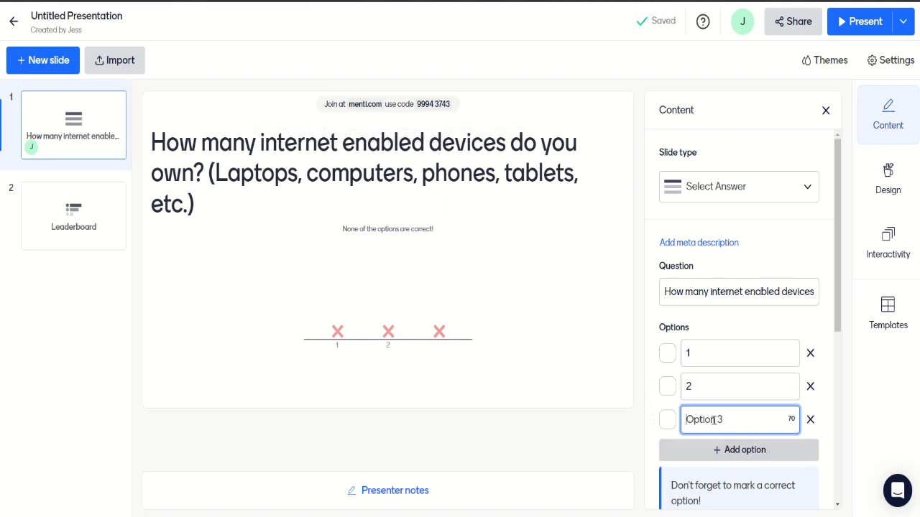
{"action": "type", "text": "3"}
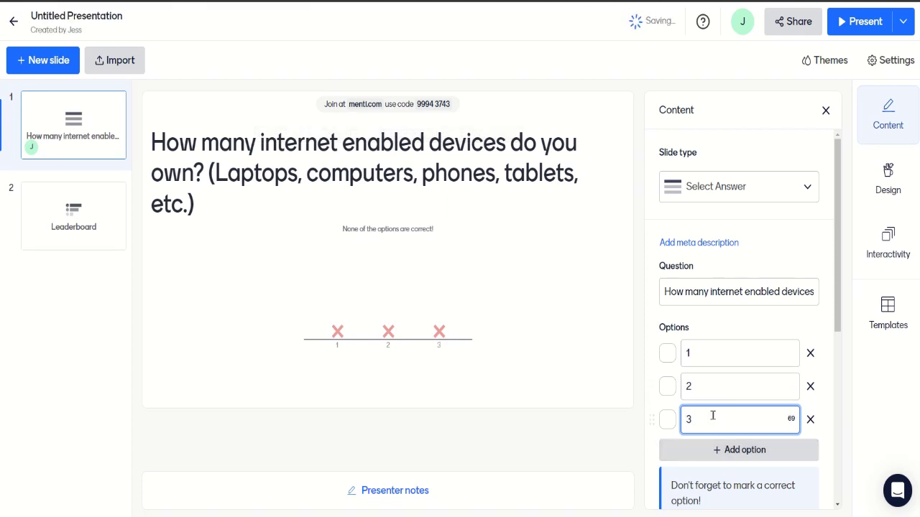
{"action": "left_click", "coordinate": [708, 448]}
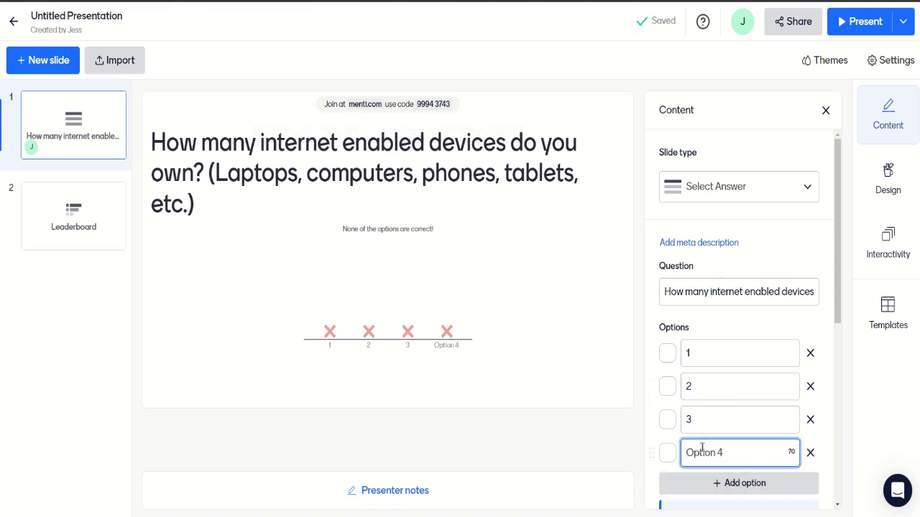
{"action": "type", "text": "4 or more"}
Step: Mark 3 as correct, set a 30-second answer time, and stop awarding faster-answer points
{"action": "scroll", "coordinate": [750, 441], "scroll_direction": "down", "scroll_amount": 1}
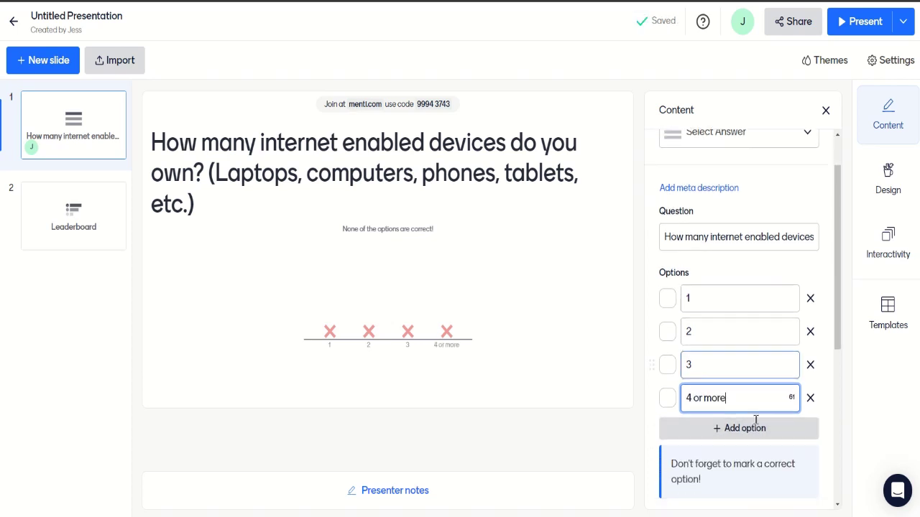
{"action": "left_click", "coordinate": [666, 366]}
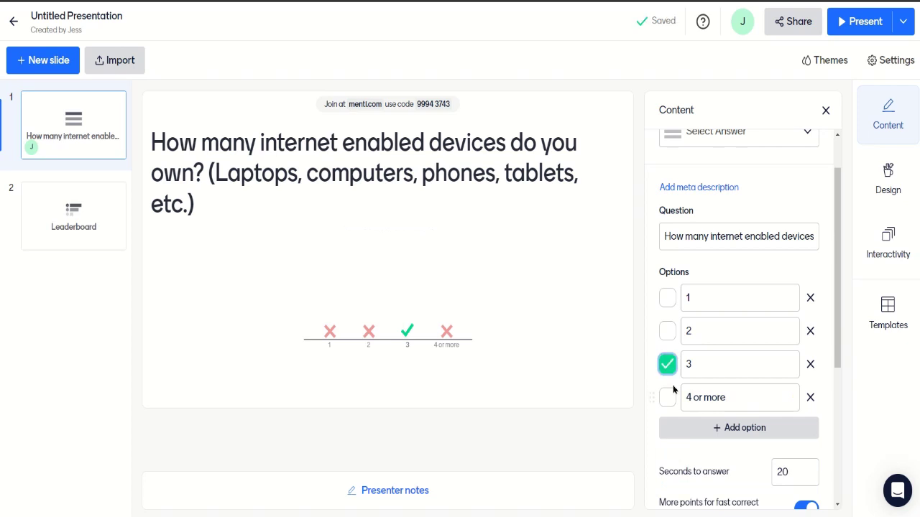
{"action": "scroll", "coordinate": [743, 421], "scroll_direction": "down", "scroll_amount": 5}
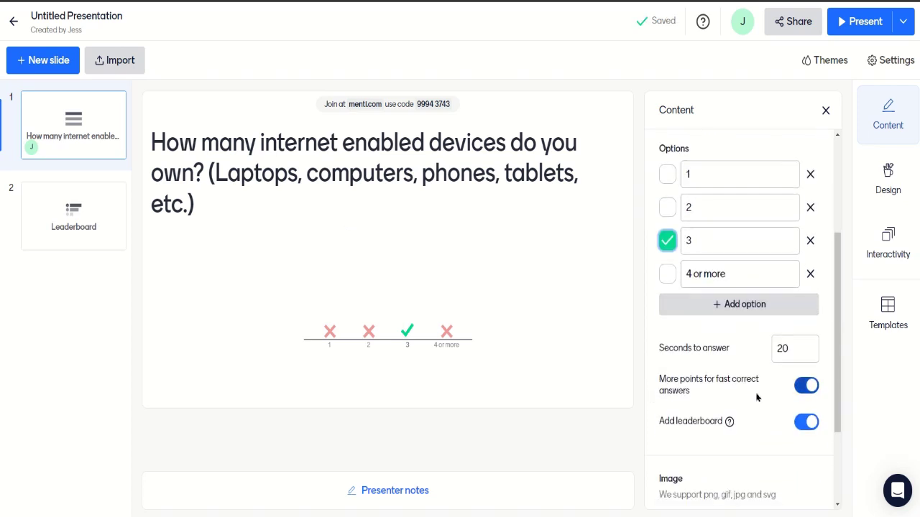
{"action": "left_click", "coordinate": [792, 308]}
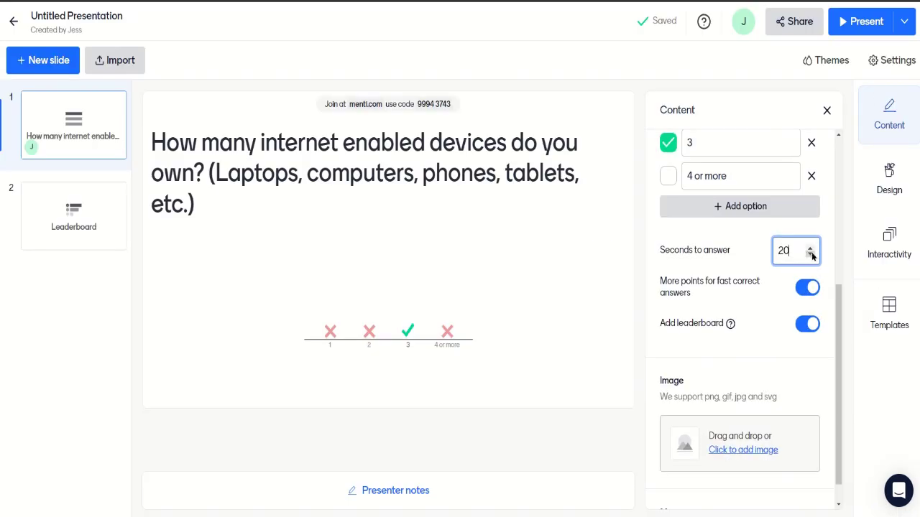
{"action": "left_click_drag", "start_coordinate": [793, 250], "coordinate": [773, 249]}
{"action": "type", "text": "30"}
{"action": "left_click", "coordinate": [809, 291]}
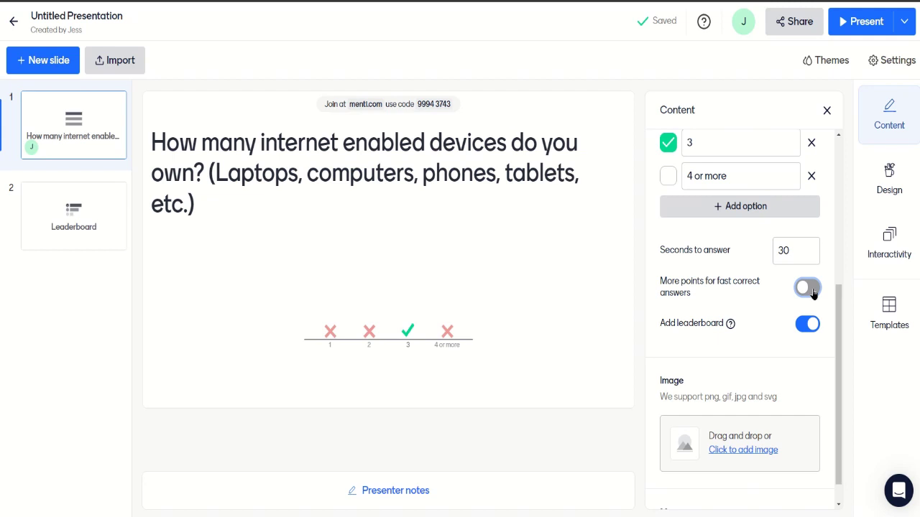
Step: Toggle the leaderboard setting off and on, leaving it enabled
{"action": "left_click", "coordinate": [814, 328]}
{"action": "left_click", "coordinate": [813, 328]}
{"action": "left_click", "coordinate": [814, 328]}
{"action": "left_click", "coordinate": [814, 327]}
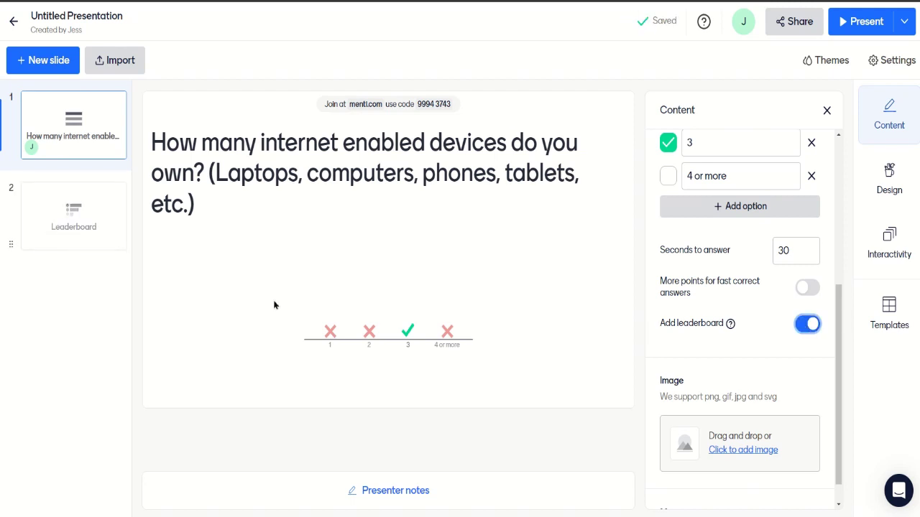
Step: Enable quiz music with the Birdies 'Jumping Cricket' track
{"action": "scroll", "coordinate": [727, 345], "scroll_direction": "down", "scroll_amount": 1}
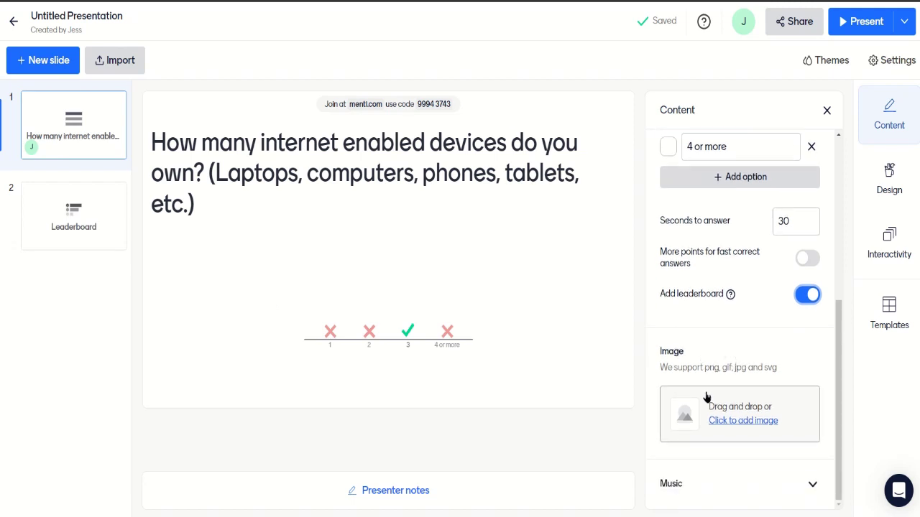
{"action": "left_click", "coordinate": [726, 484]}
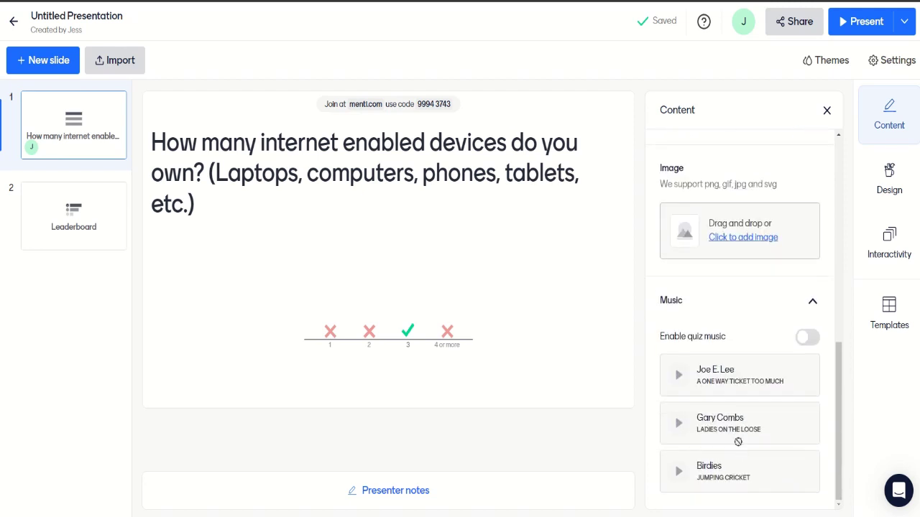
{"action": "left_click", "coordinate": [805, 339]}
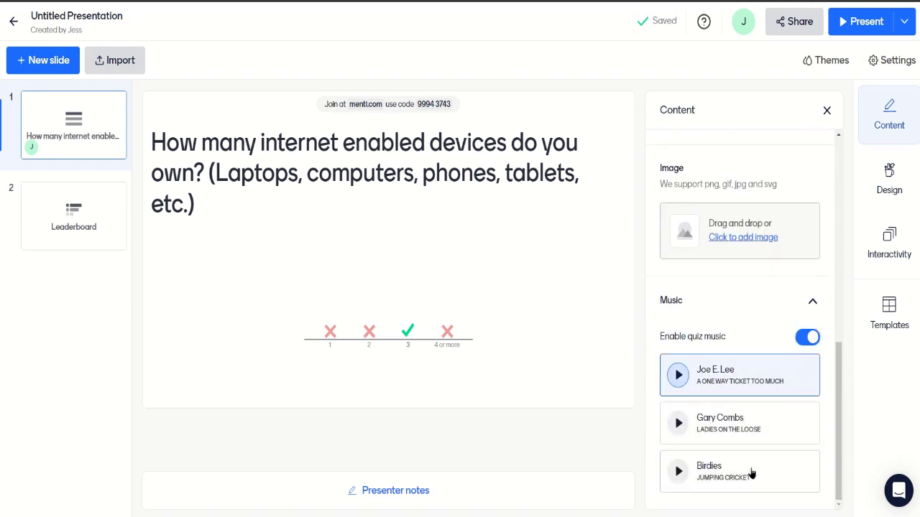
{"action": "left_click", "coordinate": [751, 472]}
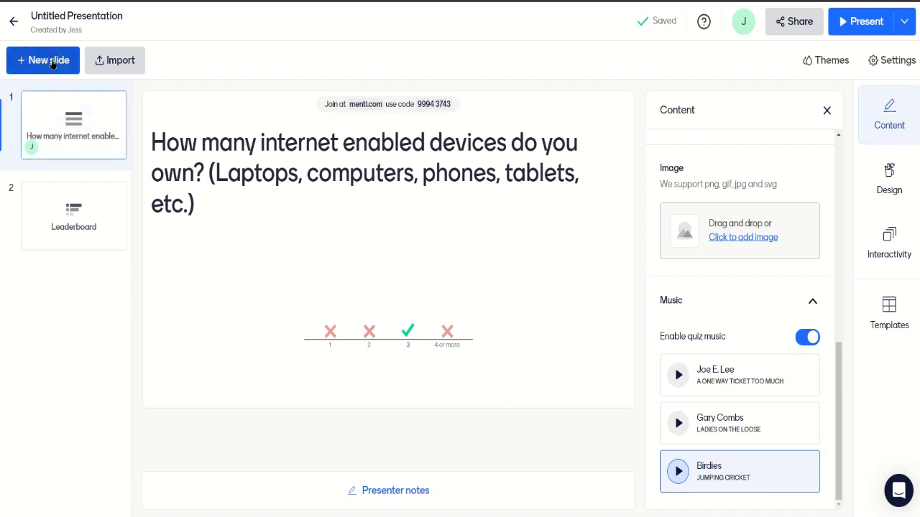
Step: Duplicate the first question, delete the middle Leaderboard slide, and select Kahoot's second poll question
{"action": "right_click", "coordinate": [85, 147]}
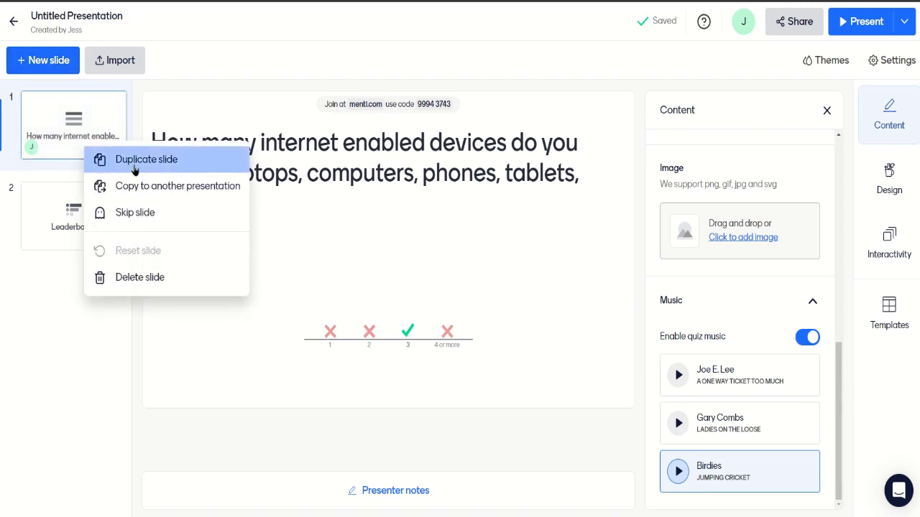
{"action": "left_click", "coordinate": [139, 162]}
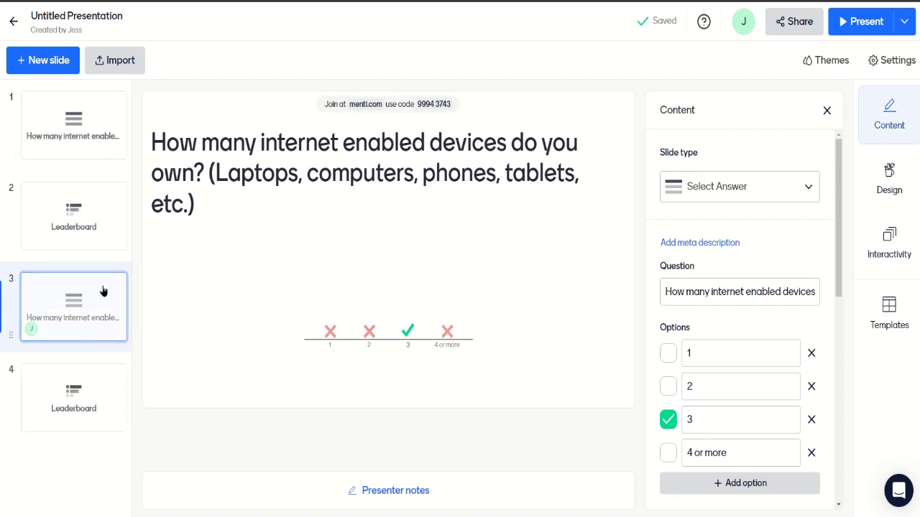
{"action": "right_click", "coordinate": [97, 237]}
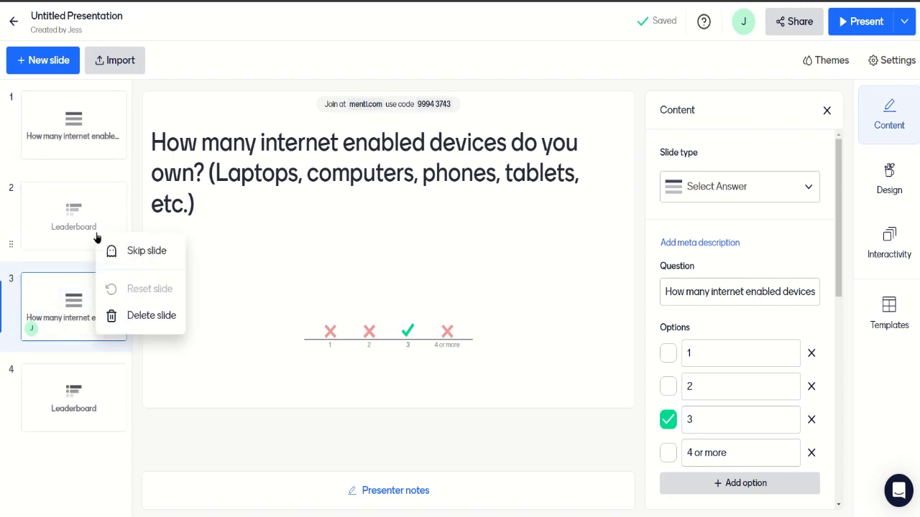
{"action": "left_click", "coordinate": [141, 325]}
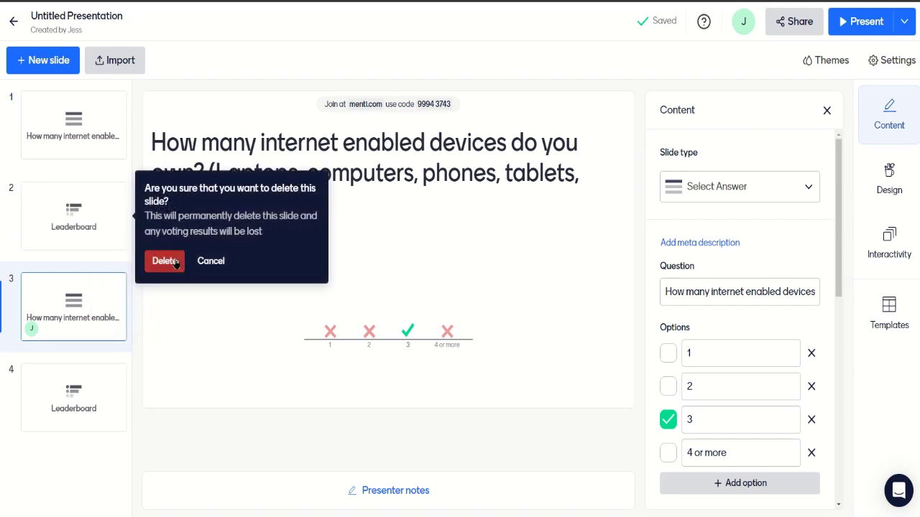
{"action": "left_click", "coordinate": [178, 263]}
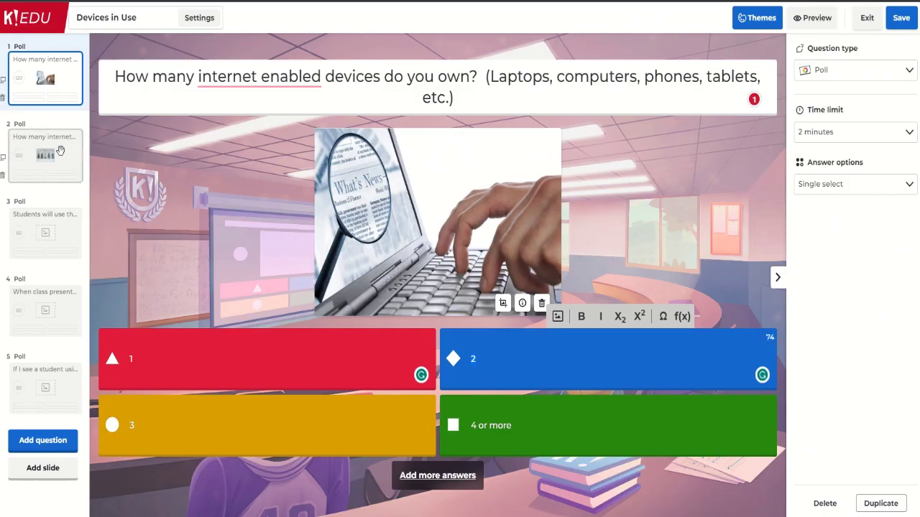
{"action": "left_click", "coordinate": [61, 150]}
{"action": "triple_click", "coordinate": [231, 75]}
{"action": "key", "text": "ctrl+c"}
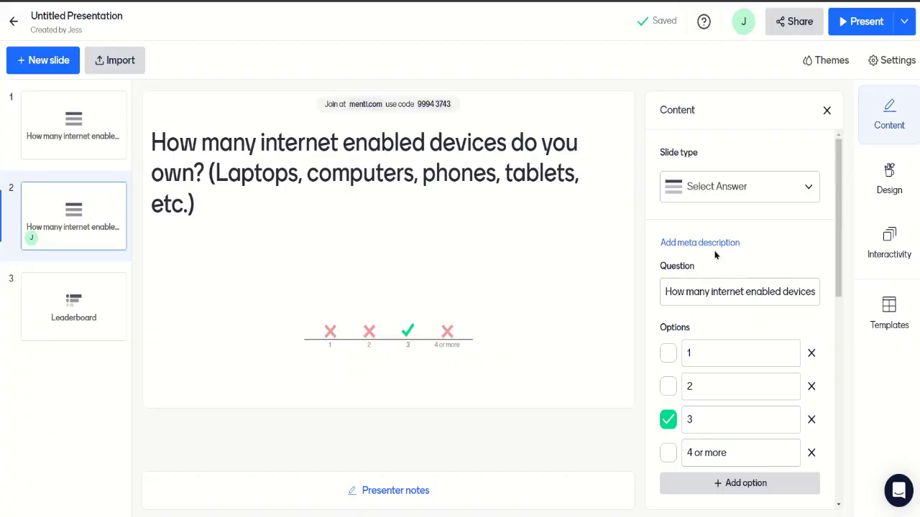
Step: Replace the copied slide's question with Kahoot's devices-with-you-now wording and answers 0, 1, 2, 3 or more
{"action": "left_click", "coordinate": [733, 286]}
{"action": "triple_click", "coordinate": [733, 286]}
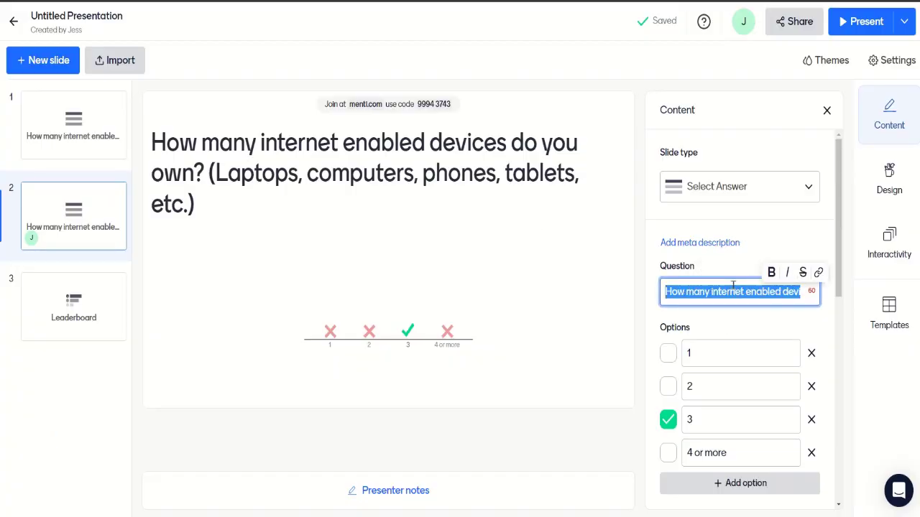
{"action": "key", "text": "ctrl+v"}
{"action": "left_click", "coordinate": [738, 350]}
{"action": "key", "text": "BackSpace"}
{"action": "type", "text": "0"}
{"action": "key", "text": "Tab"}
{"action": "key", "text": "Tab"}
{"action": "key", "text": "Tab"}
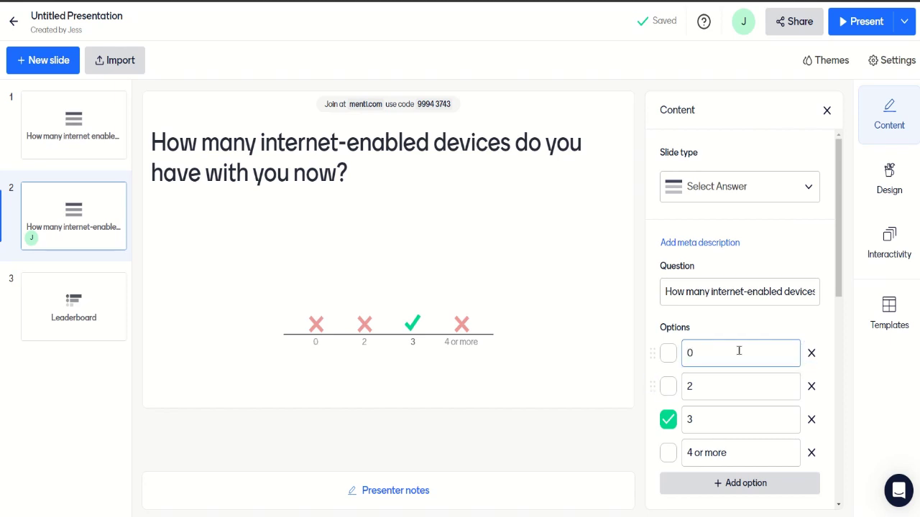
{"action": "type", "text": "1"}
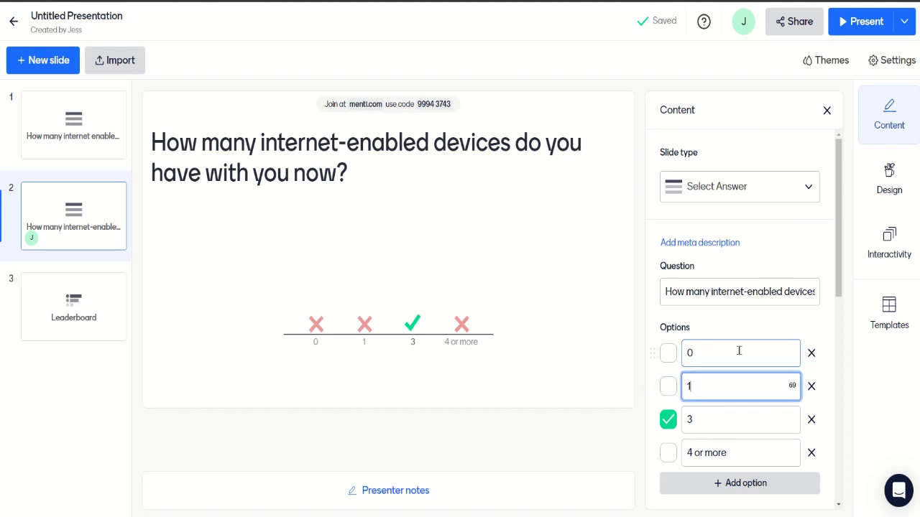
{"action": "key", "text": "Tab"}
{"action": "key", "text": "Tab"}
{"action": "key", "text": "Tab"}
{"action": "type", "text": "2"}
{"action": "key", "text": "Tab"}
{"action": "key", "text": "Tab"}
{"action": "key", "text": "Tab"}
{"action": "type", "text": "3"}
Step: Make 1 the only correct answer on the second quiz question
{"action": "left_click", "coordinate": [668, 386]}
{"action": "left_click", "coordinate": [669, 420]}
{"action": "scroll", "coordinate": [681, 430], "scroll_direction": "down", "scroll_amount": 3}
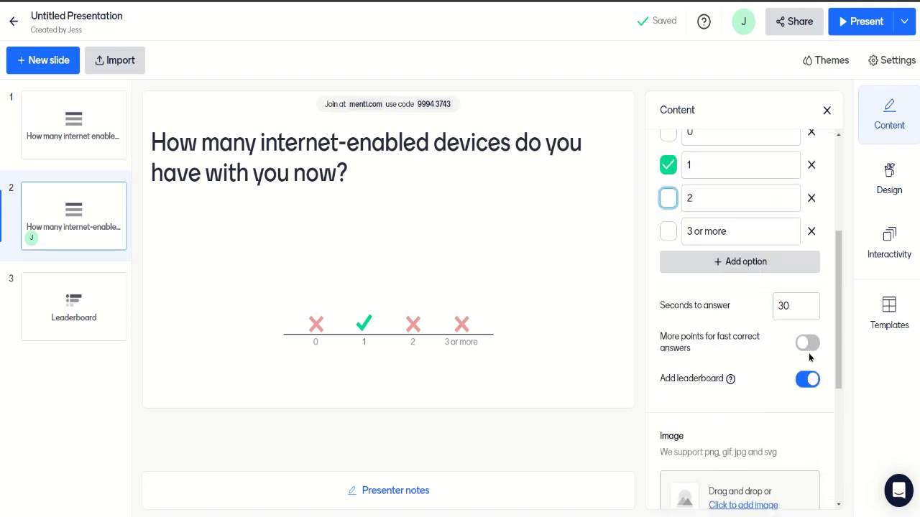
{"action": "scroll", "coordinate": [800, 421], "scroll_direction": "down", "scroll_amount": 2}
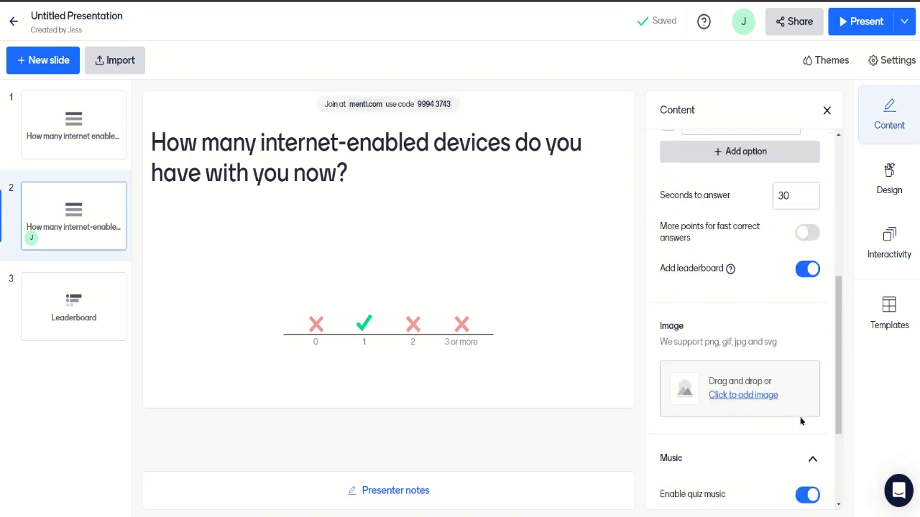
{"action": "scroll", "coordinate": [800, 421], "scroll_direction": "down", "scroll_amount": 1}
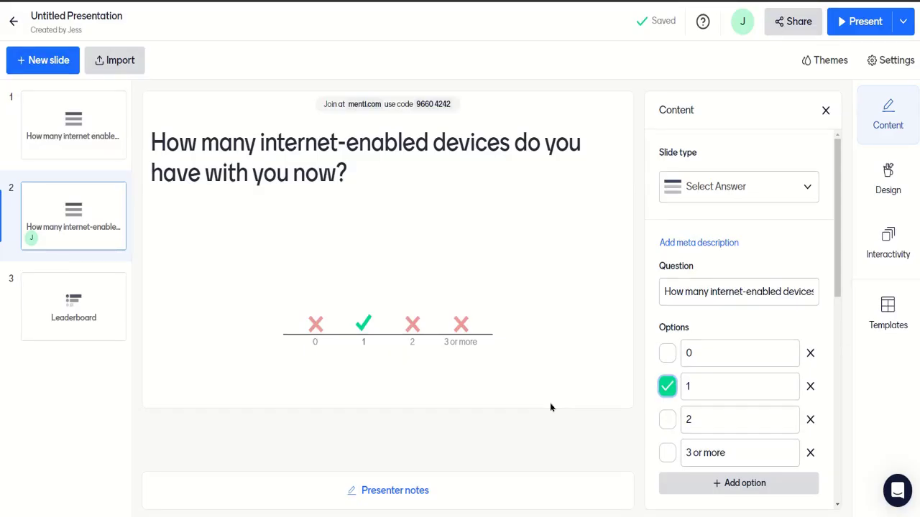
{"action": "left_click", "coordinate": [810, 26]}
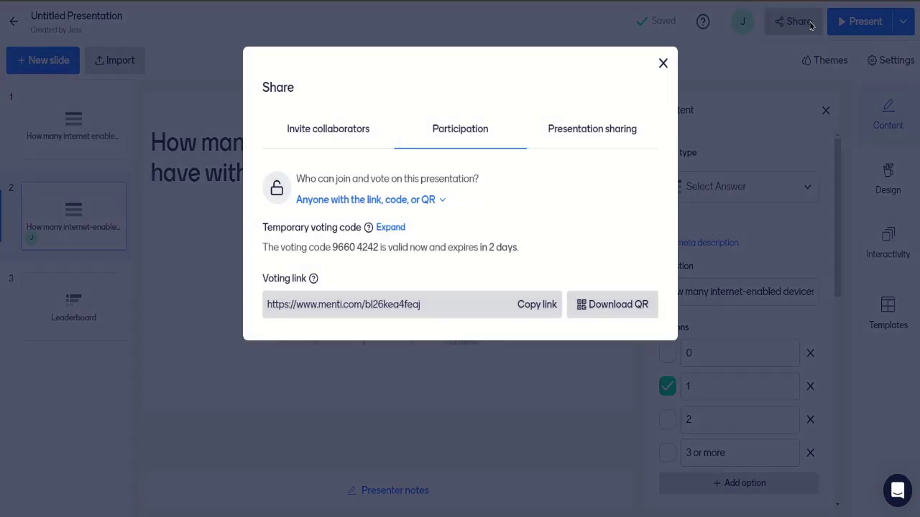
{"action": "left_click", "coordinate": [617, 135]}
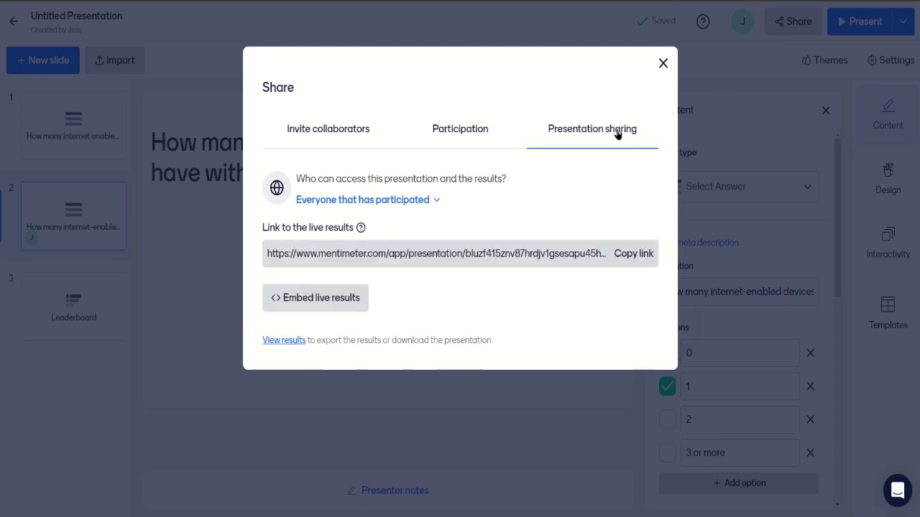
{"action": "left_click", "coordinate": [623, 257]}
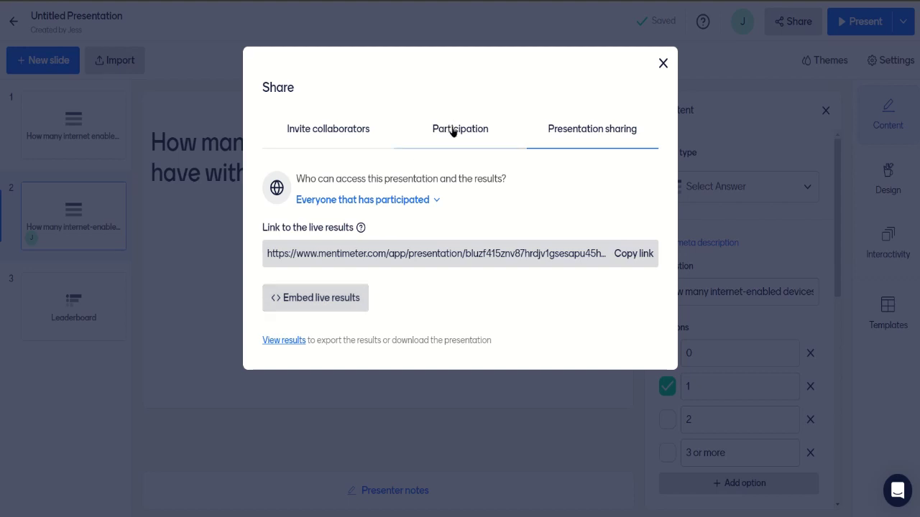
{"action": "left_click", "coordinate": [664, 64]}
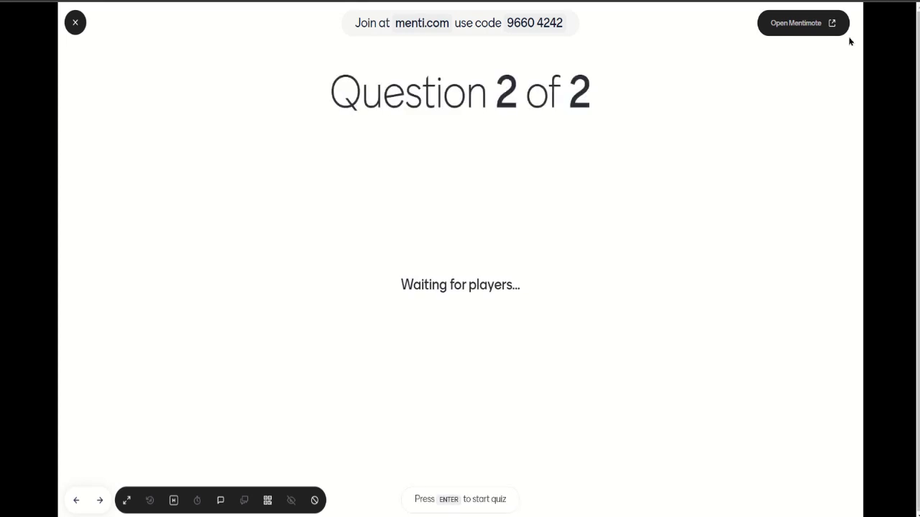
Step: Return the live presentation to Question 1 of 2 and copy the players' voting link
{"action": "left_click", "coordinate": [76, 500]}
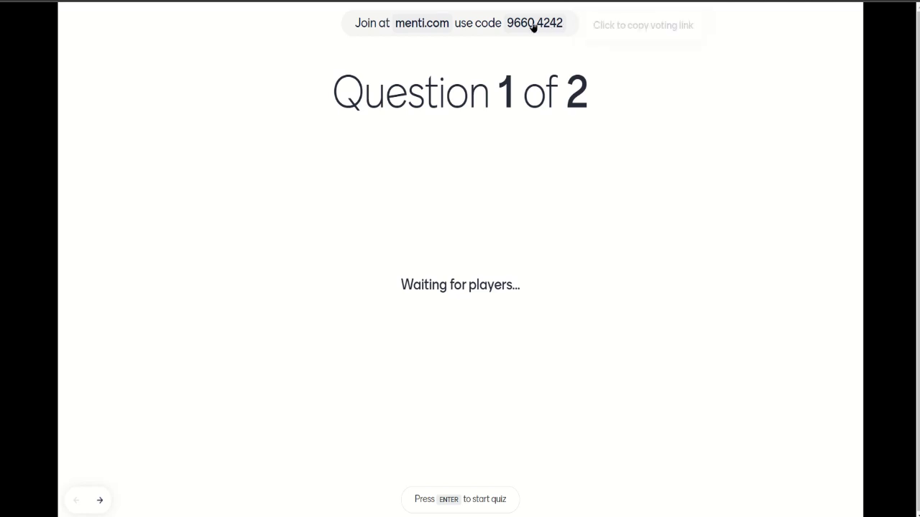
{"action": "left_click", "coordinate": [492, 30]}
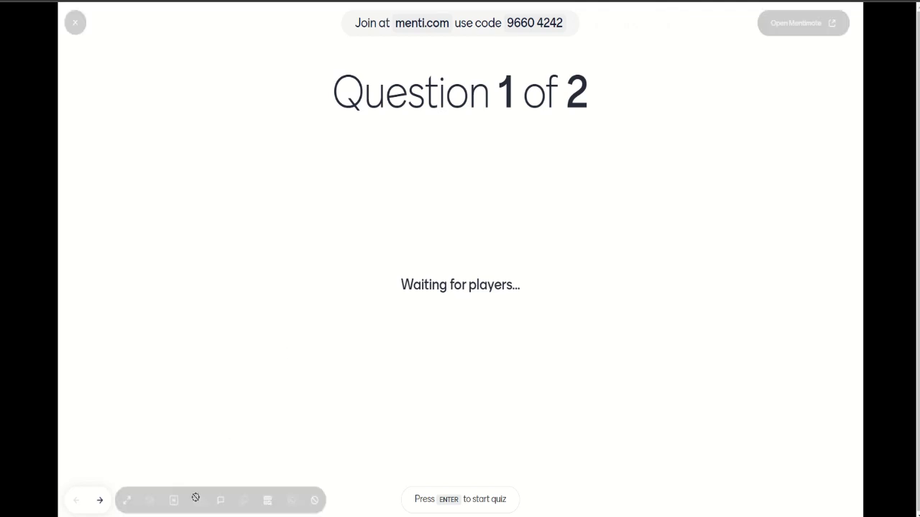
Step: Display the menti.com join code and QR code so a player can join
{"action": "left_click", "coordinate": [267, 501]}
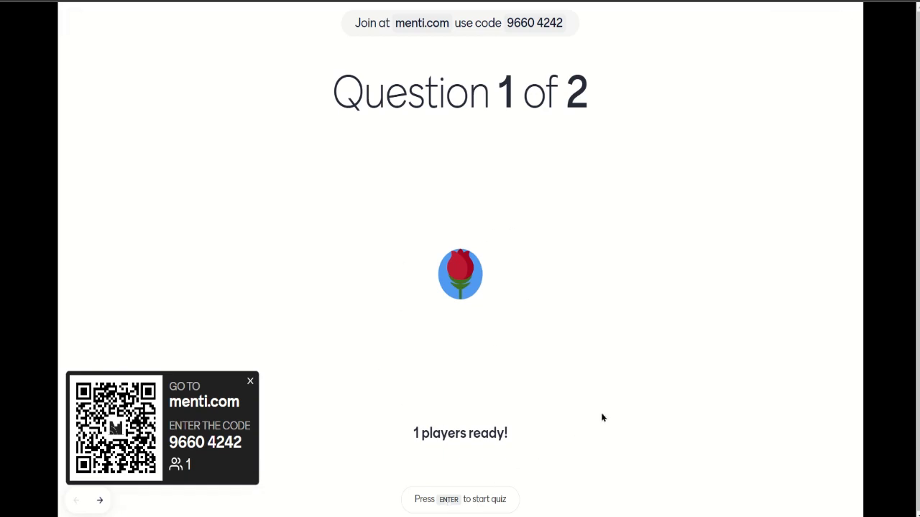
Step: Start the quiz and let Question 1 run until its results show one vote for 2
{"action": "key", "text": "Return"}
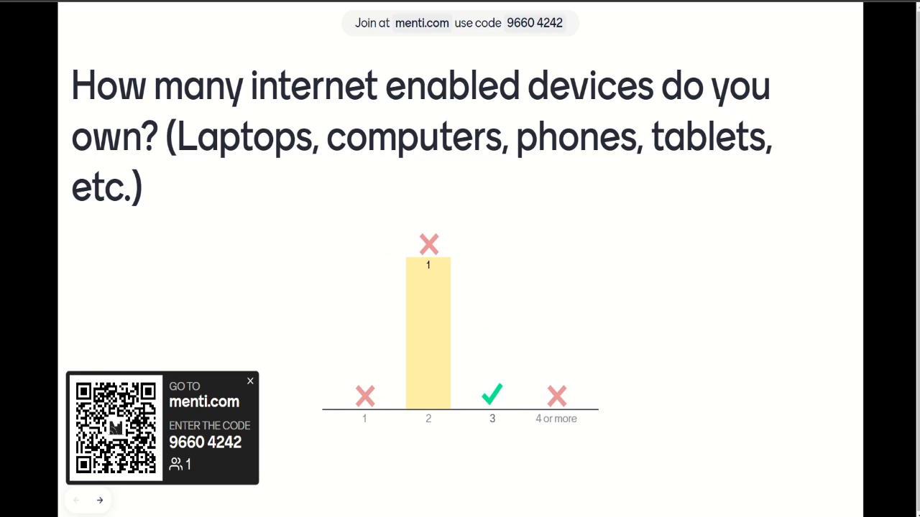
{"action": "right_click", "coordinate": [212, 0]}
{"action": "left_click", "coordinate": [233, 52]}
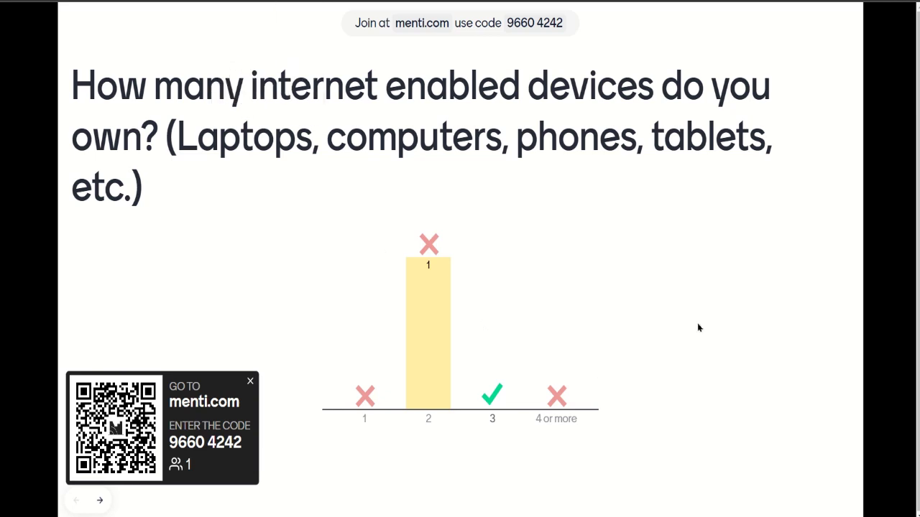